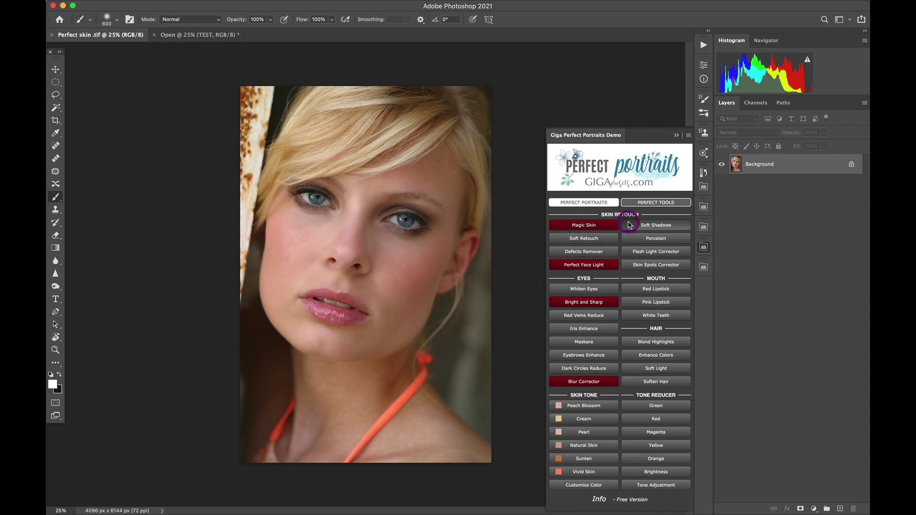
Look through the Perfect Tools and Perfect Portraits action sets of the Giga Perfect Portraits Demo extension
{"action": "left_click", "coordinate": [634, 204]}
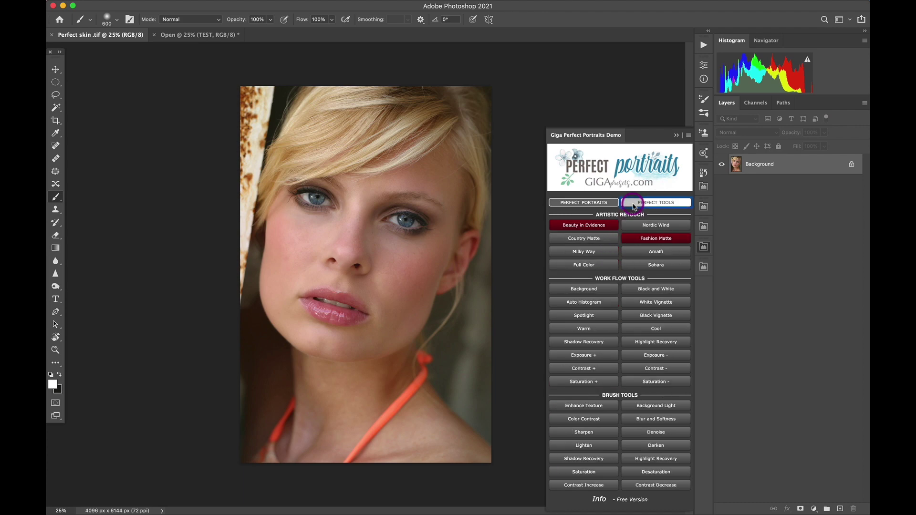
{"action": "left_click", "coordinate": [606, 204]}
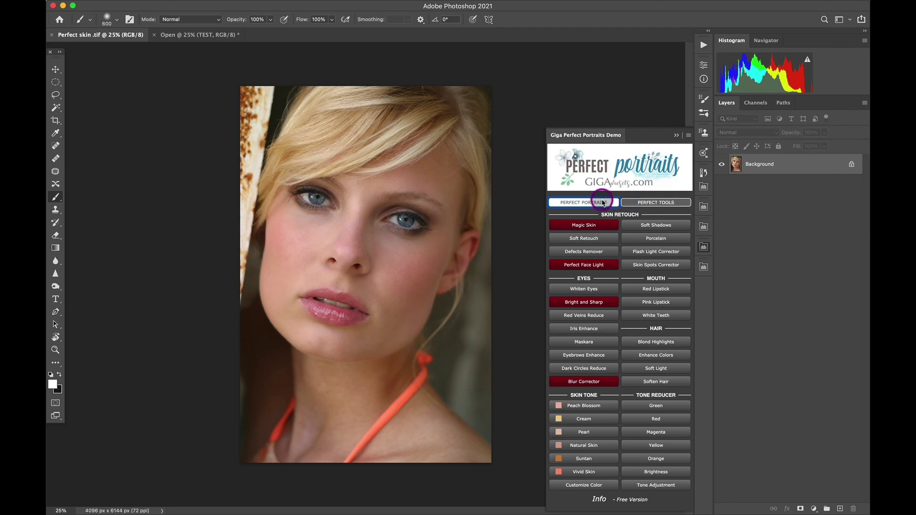
{"action": "left_click", "coordinate": [645, 205]}
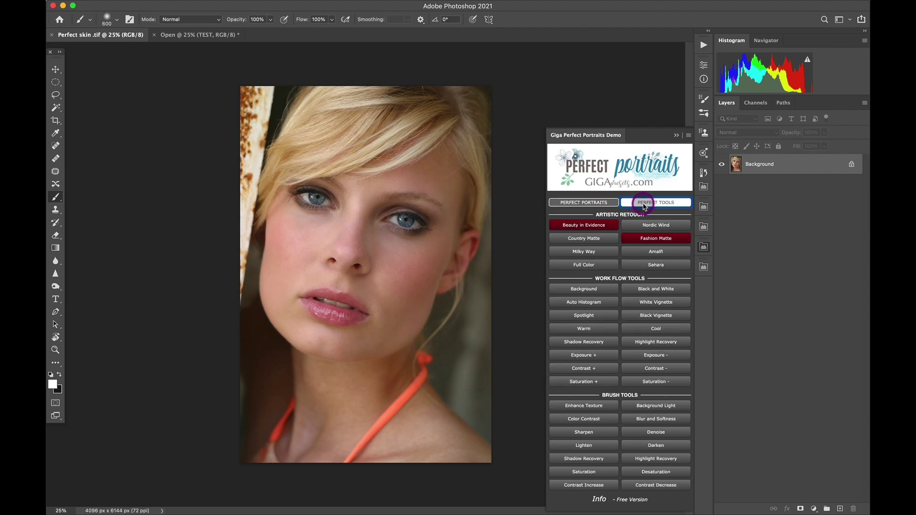
{"action": "left_click", "coordinate": [605, 205]}
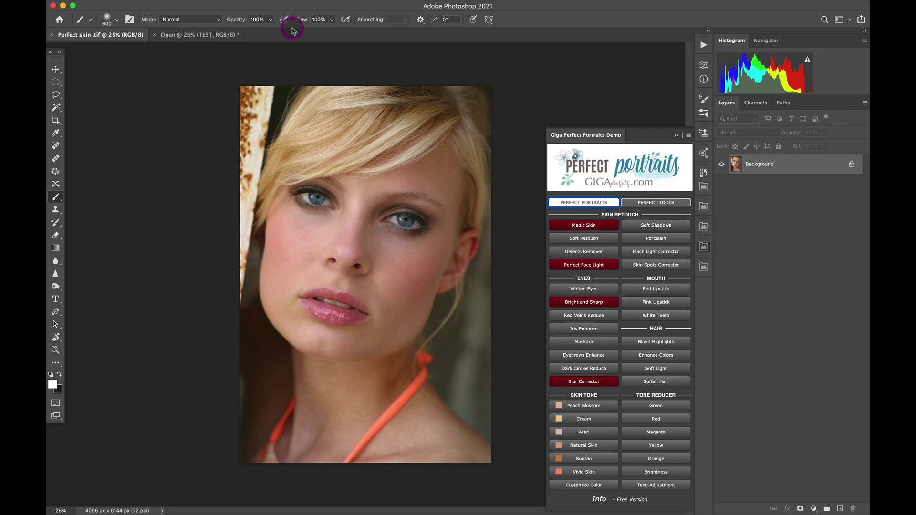
Rename the TEST layer in the Open document to Background
{"action": "left_click", "coordinate": [205, 36]}
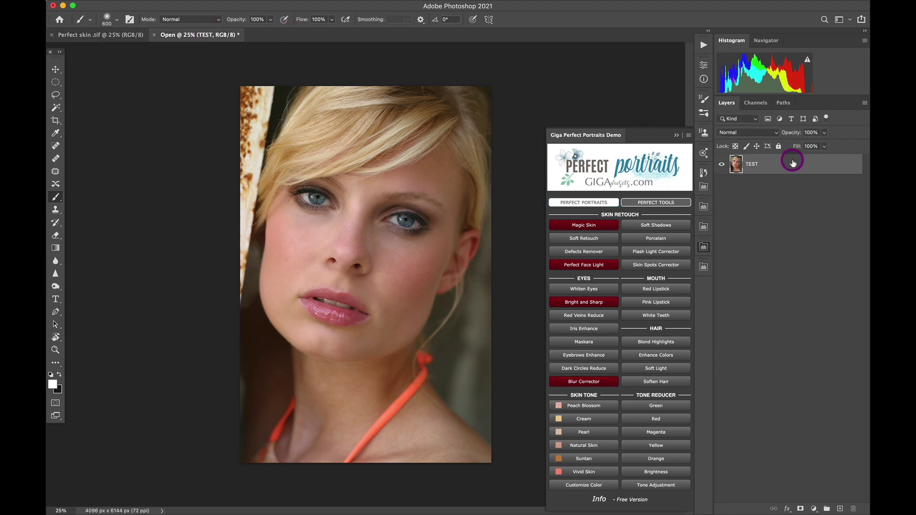
{"action": "double_click", "coordinate": [752, 165]}
{"action": "type", "text": "Ba"}
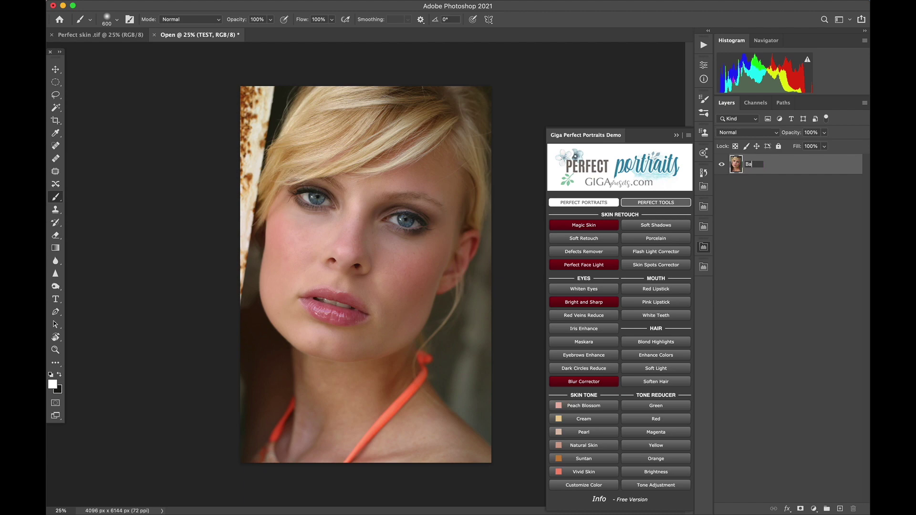
{"action": "type", "text": "ckground"}
{"action": "key", "text": "Return"}
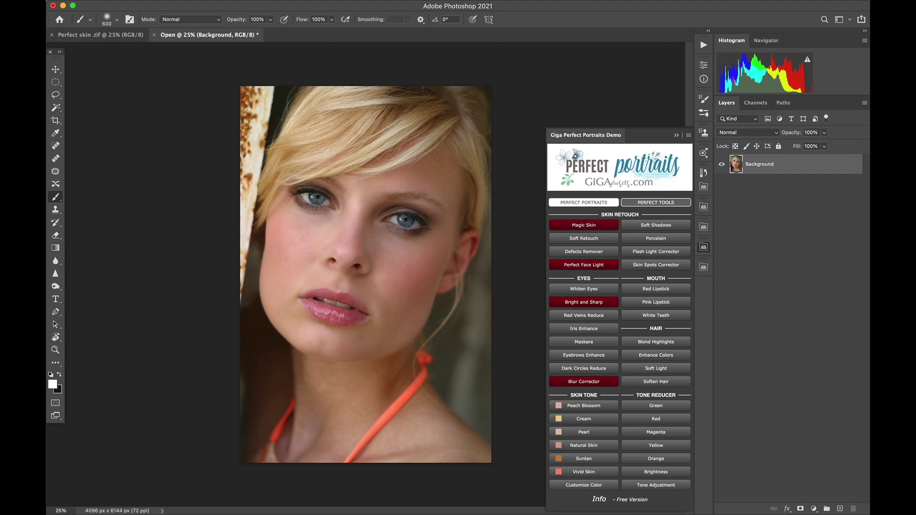
View the Perfect Tools actions, return to the Perfect Portraits set and switch to the Perfect skin .tif document
{"action": "left_click", "coordinate": [680, 206]}
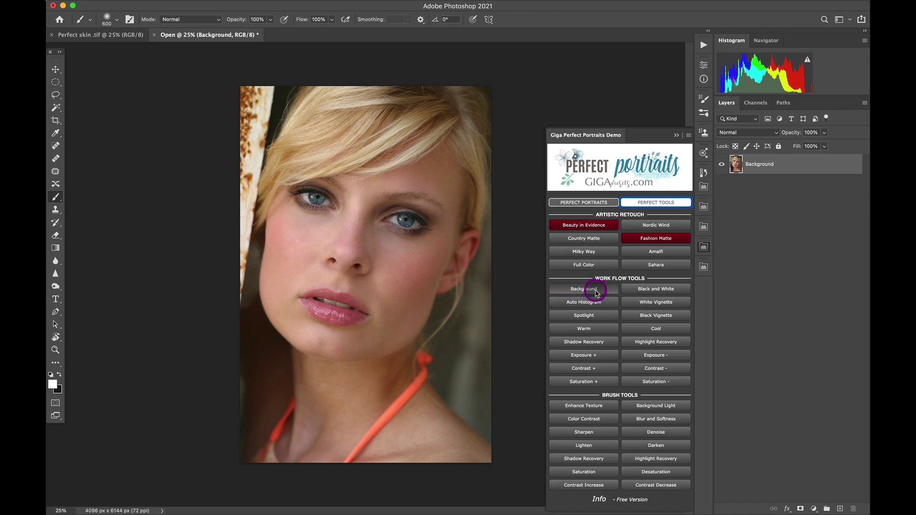
{"action": "left_click", "coordinate": [598, 205]}
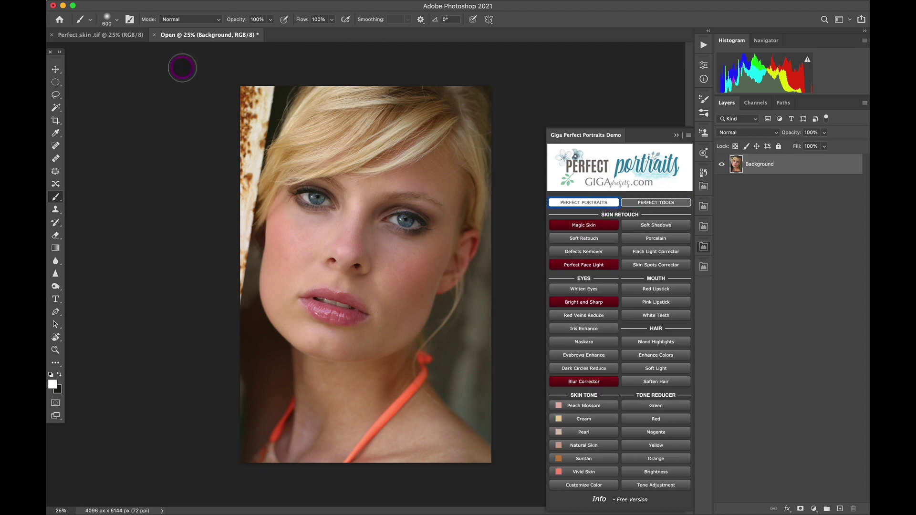
{"action": "left_click", "coordinate": [124, 38]}
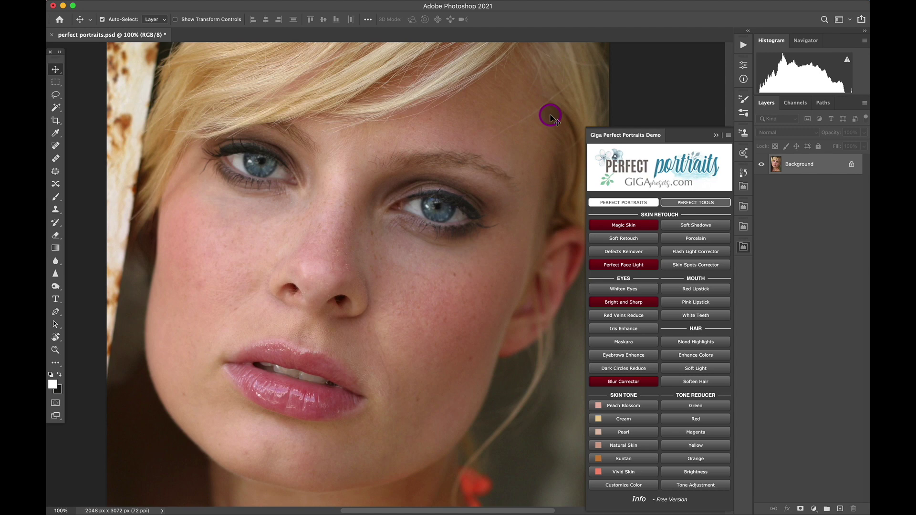
Run the Magic Skin action, dismiss its instructions and paint its mask white over the facial skin
{"action": "left_click", "coordinate": [608, 225]}
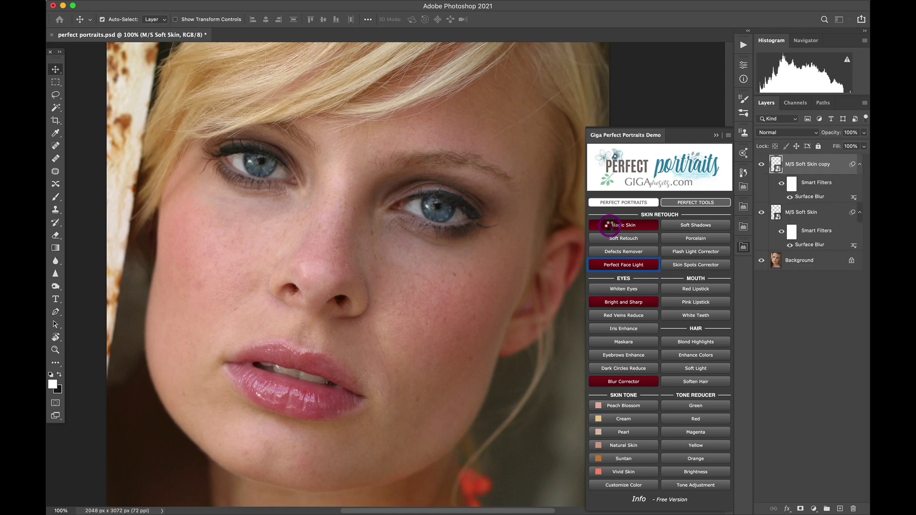
{"action": "left_click", "coordinate": [472, 250]}
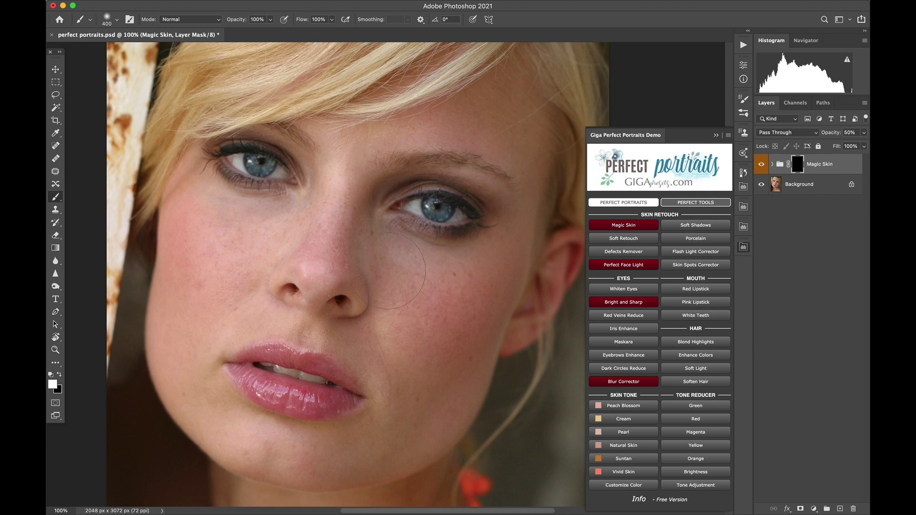
{"action": "mouse_move", "coordinate": [318, 233]}
{"action": "left_mouse_down"}
{"action": "mouse_move", "coordinate": [243, 240]}
{"action": "mouse_move", "coordinate": [209, 230]}
{"action": "mouse_move", "coordinate": [209, 307]}
{"action": "mouse_move", "coordinate": [368, 265]}
{"action": "left_mouse_up"}
{"action": "left_click_drag", "start_coordinate": [270, 291], "coordinate": [271, 296]}
Examine the nose and cheek up close with the Magic Skin group hidden and shown
{"action": "key", "text": "super+equal"}
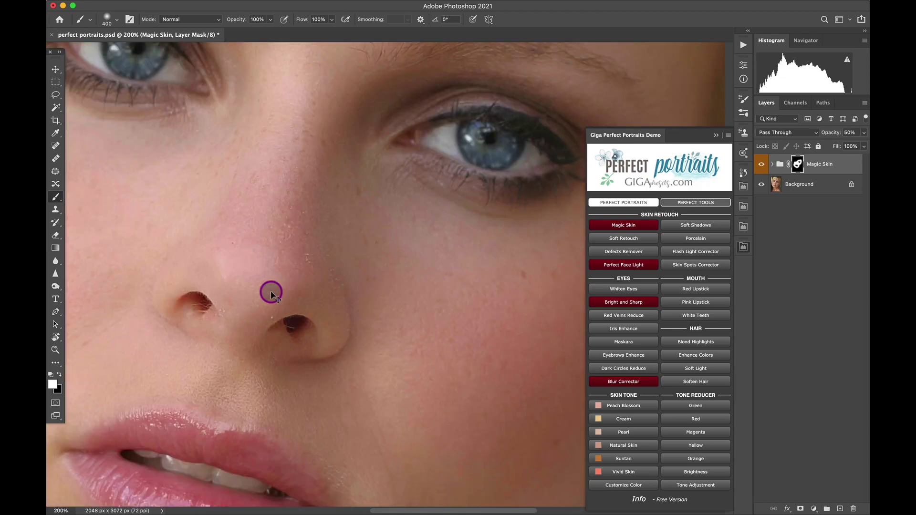
{"action": "left_click", "coordinate": [760, 165]}
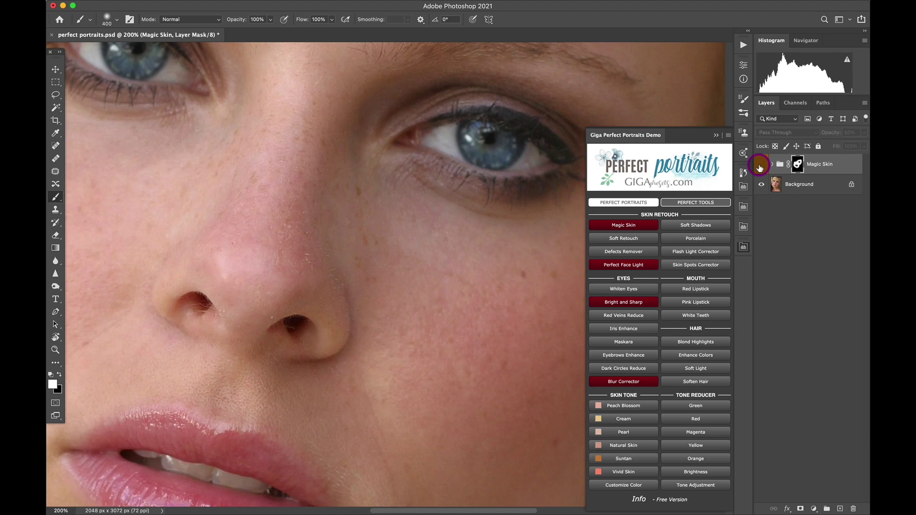
{"action": "left_click", "coordinate": [760, 165]}
{"action": "left_click", "coordinate": [760, 165]}
{"action": "left_click", "coordinate": [760, 165]}
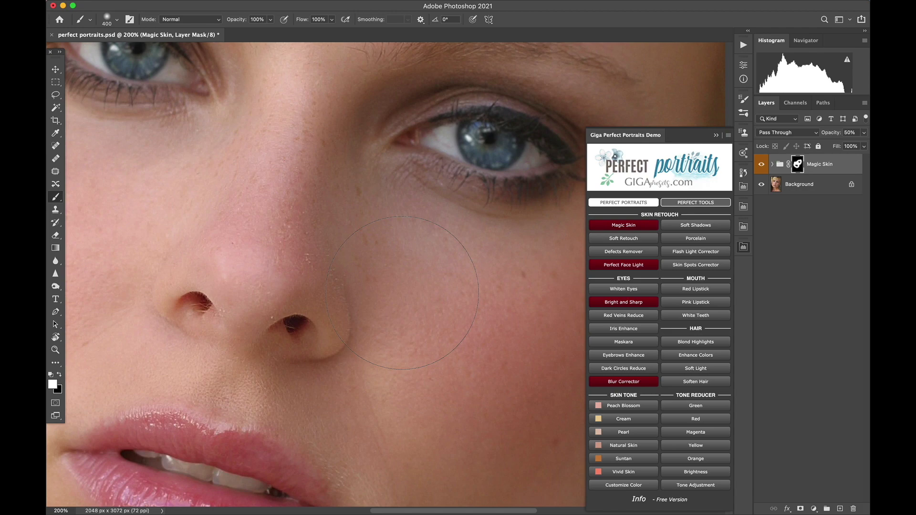
{"action": "key", "text": "super+minus"}
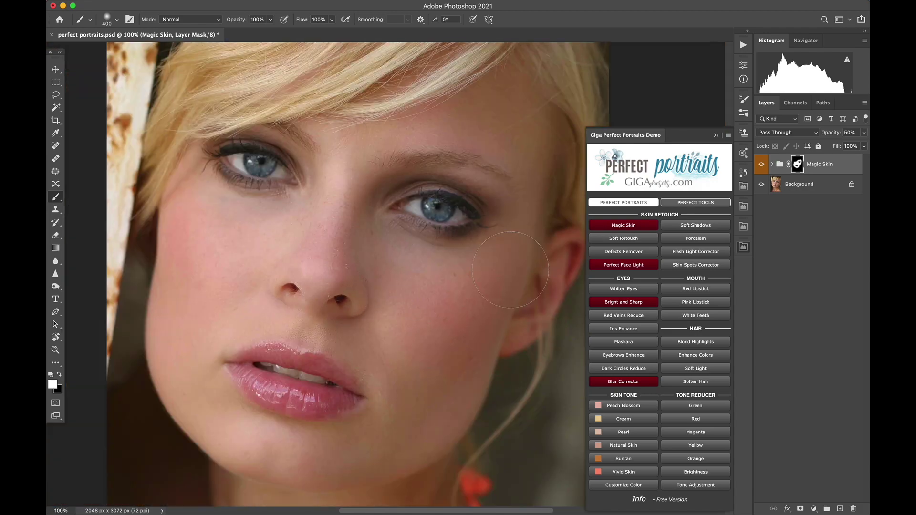
Run the Perfect Face Light action and paint its mask white over the shadowed forehead and cheek
{"action": "left_click", "coordinate": [628, 270]}
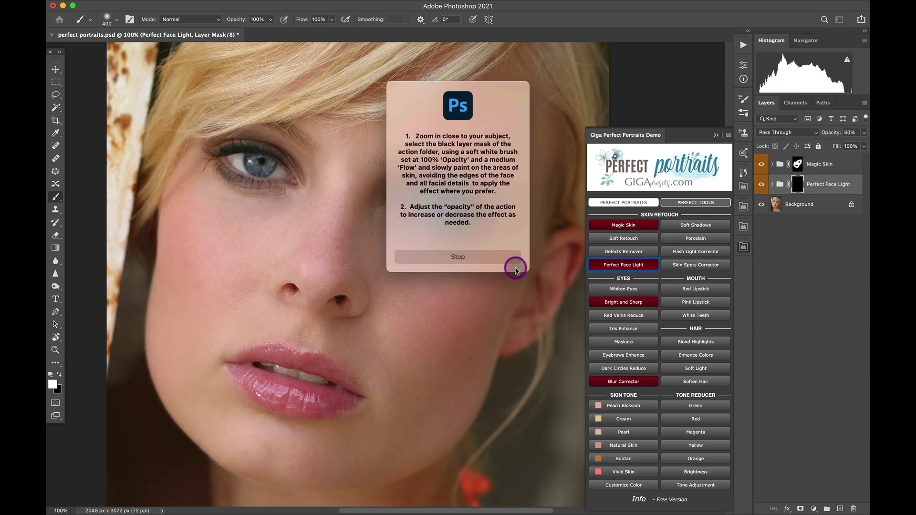
{"action": "left_click", "coordinate": [509, 258]}
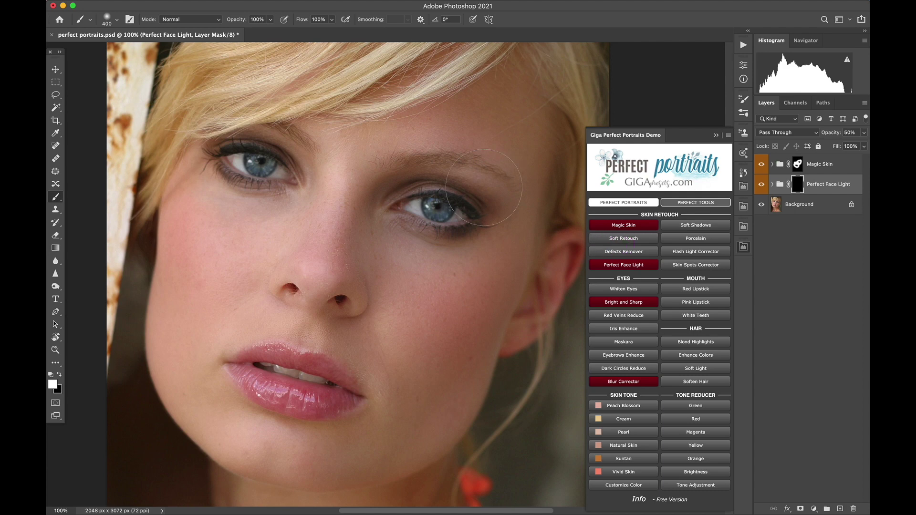
{"action": "mouse_move", "coordinate": [408, 146]}
{"action": "left_mouse_down"}
{"action": "mouse_move", "coordinate": [392, 150]}
{"action": "mouse_move", "coordinate": [480, 131]}
{"action": "left_mouse_up"}
{"action": "mouse_move", "coordinate": [532, 208]}
{"action": "left_mouse_down"}
{"action": "mouse_move", "coordinate": [420, 281]}
{"action": "mouse_move", "coordinate": [391, 325]}
{"action": "left_mouse_up"}
Compare the portrait with the Perfect Face Light group hidden and shown
{"action": "left_click", "coordinate": [761, 186]}
{"action": "left_click", "coordinate": [761, 185]}
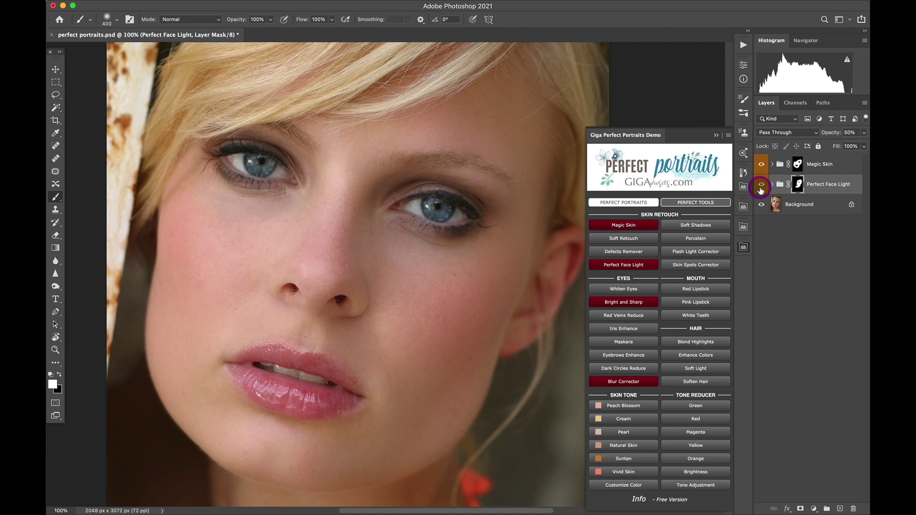
{"action": "left_click", "coordinate": [761, 187]}
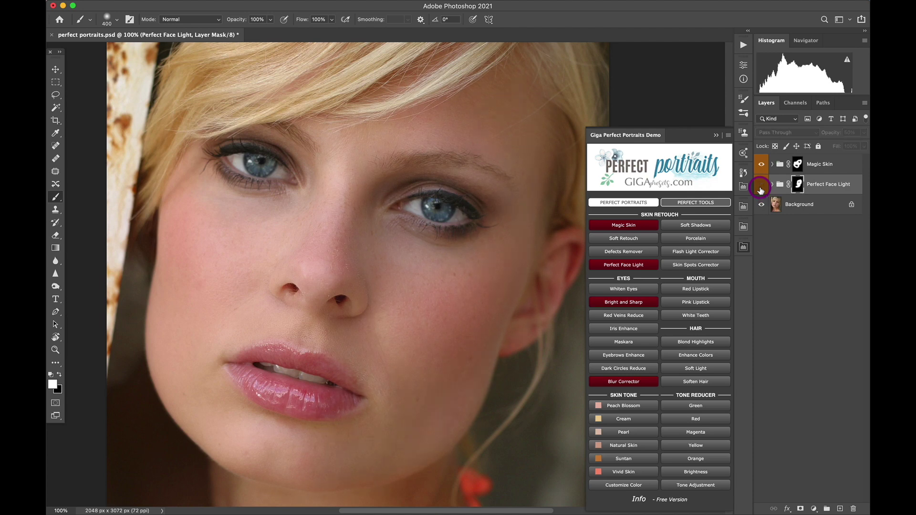
{"action": "left_click", "coordinate": [760, 187]}
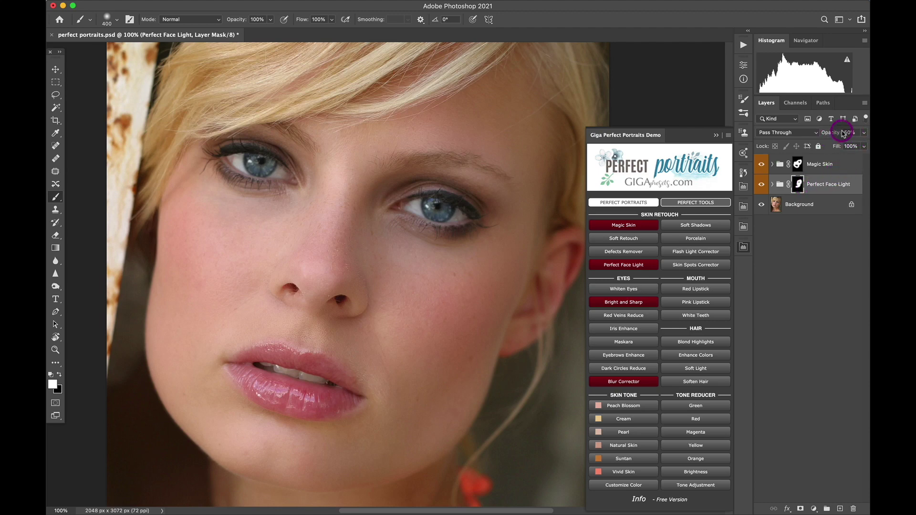
Set the Perfect Face Light group's opacity to 75% and check the retouching effect on the face
{"action": "left_click", "coordinate": [863, 133]}
{"action": "mouse_move", "coordinate": [842, 143]}
{"action": "left_mouse_down"}
{"action": "mouse_move", "coordinate": [795, 149]}
{"action": "mouse_move", "coordinate": [863, 148]}
{"action": "mouse_move", "coordinate": [852, 151]}
{"action": "left_mouse_up"}
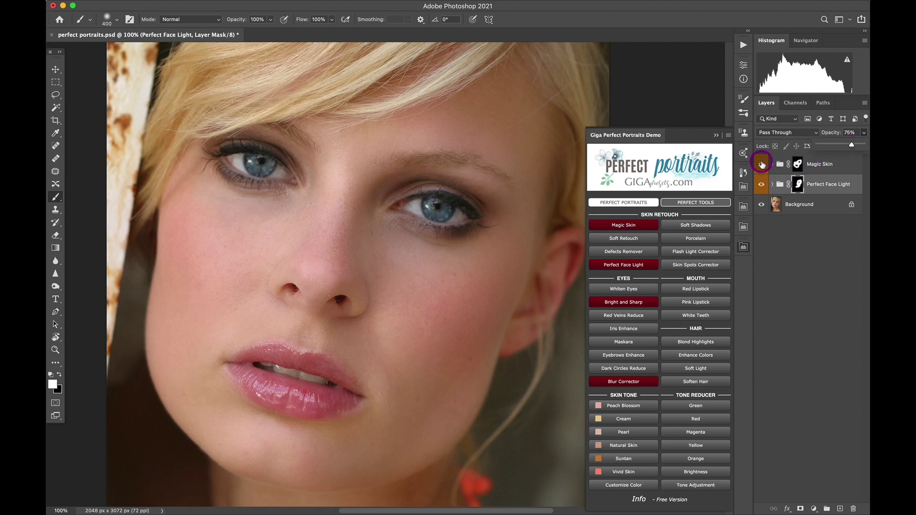
{"action": "mouse_move", "coordinate": [762, 164]}
{"action": "left_mouse_down"}
{"action": "mouse_move", "coordinate": [760, 189]}
{"action": "mouse_move", "coordinate": [762, 165]}
{"action": "left_mouse_up"}
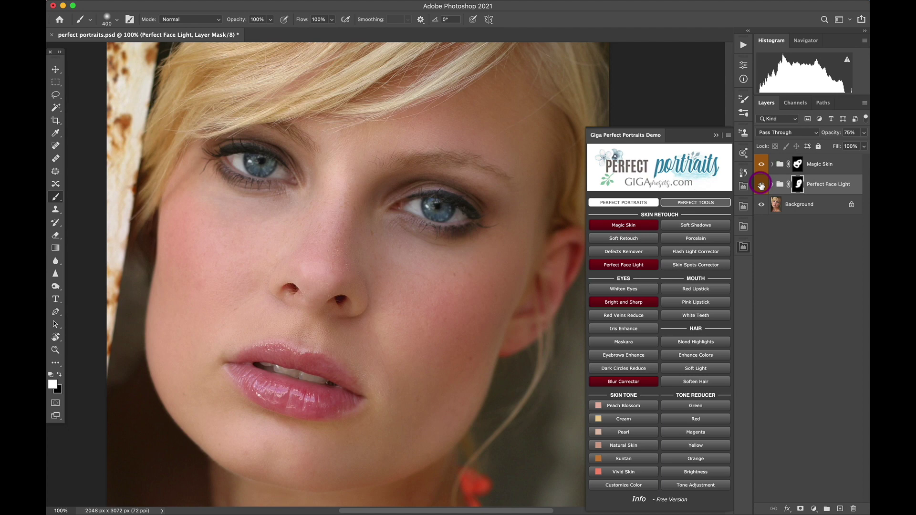
Run the Bright and Sharp action and paint its mask white over both eyes
{"action": "left_click", "coordinate": [621, 305]}
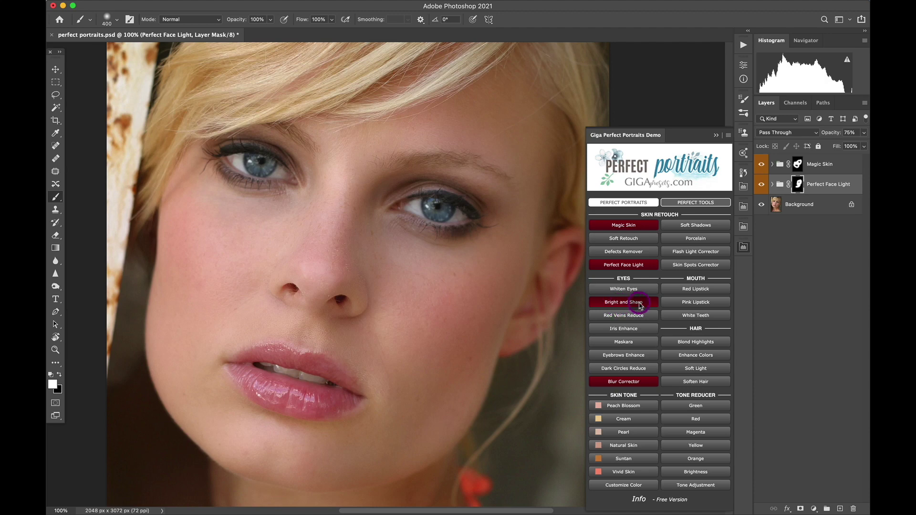
{"action": "left_click", "coordinate": [628, 304]}
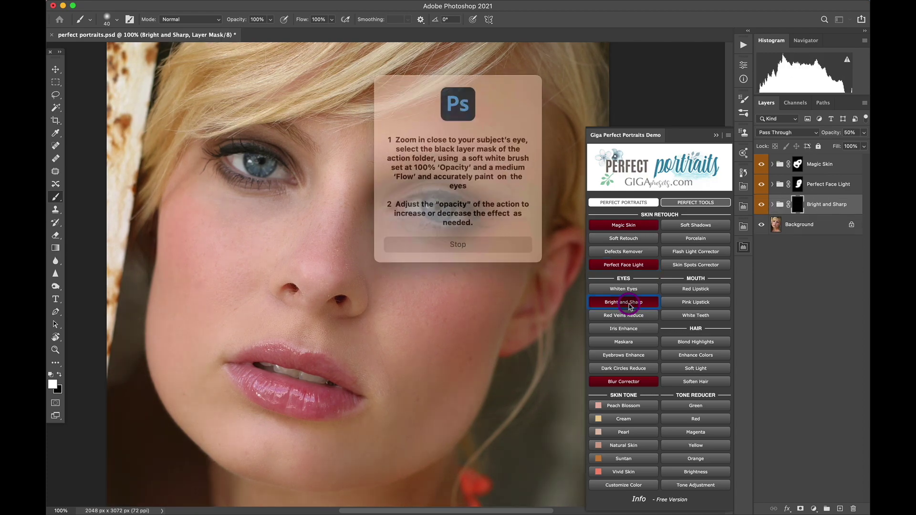
{"action": "left_click", "coordinate": [512, 239]}
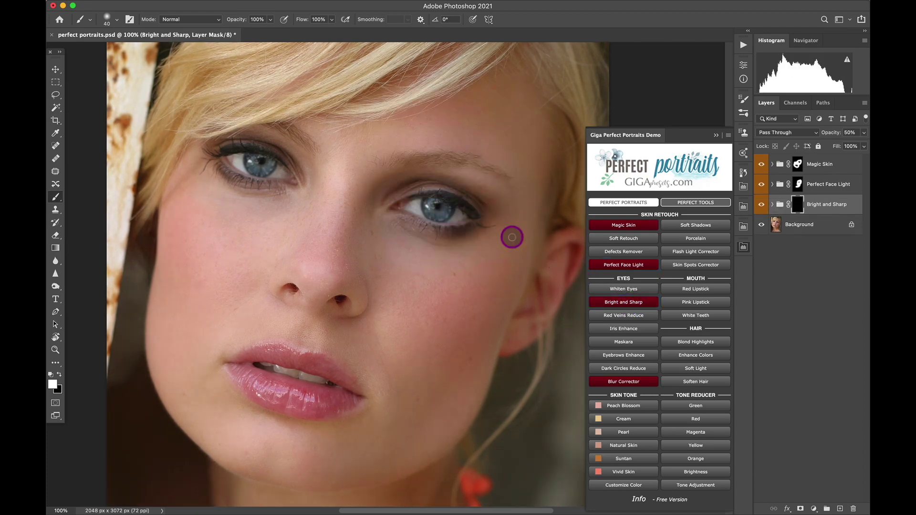
{"action": "key", "text": "super+plus"}
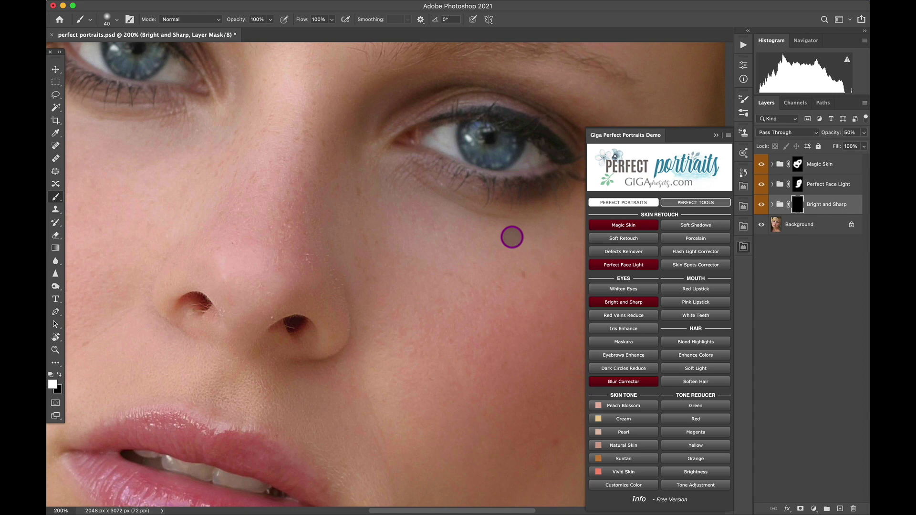
{"action": "left_click_drag", "start_coordinate": [453, 188], "coordinate": [419, 242]}
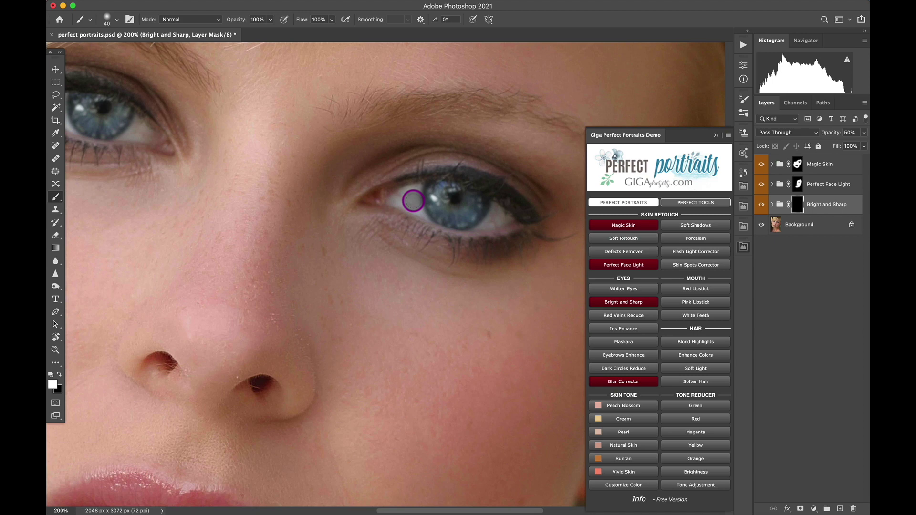
{"action": "mouse_move", "coordinate": [413, 200]}
{"action": "left_mouse_down"}
{"action": "mouse_move", "coordinate": [389, 199]}
{"action": "mouse_move", "coordinate": [423, 212]}
{"action": "mouse_move", "coordinate": [411, 197]}
{"action": "mouse_move", "coordinate": [443, 190]}
{"action": "mouse_move", "coordinate": [512, 224]}
{"action": "mouse_move", "coordinate": [478, 226]}
{"action": "mouse_move", "coordinate": [391, 200]}
{"action": "mouse_move", "coordinate": [467, 206]}
{"action": "left_mouse_up"}
{"action": "left_click_drag", "start_coordinate": [282, 248], "coordinate": [491, 311]}
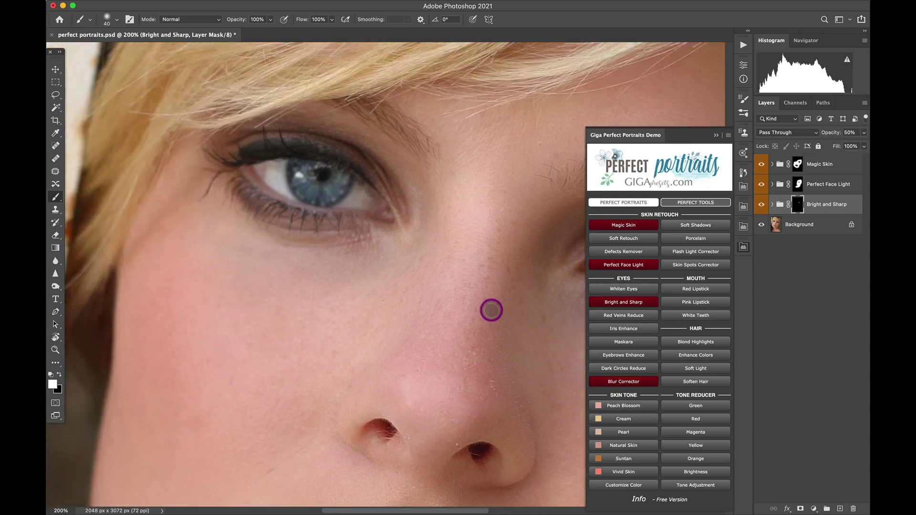
{"action": "mouse_move", "coordinate": [306, 191]}
{"action": "left_mouse_down"}
{"action": "mouse_move", "coordinate": [265, 170]}
{"action": "mouse_move", "coordinate": [289, 185]}
{"action": "mouse_move", "coordinate": [332, 183]}
{"action": "mouse_move", "coordinate": [367, 204]}
{"action": "mouse_move", "coordinate": [331, 200]}
{"action": "mouse_move", "coordinate": [352, 193]}
{"action": "mouse_move", "coordinate": [341, 178]}
{"action": "mouse_move", "coordinate": [290, 171]}
{"action": "mouse_move", "coordinate": [294, 187]}
{"action": "mouse_move", "coordinate": [343, 192]}
{"action": "mouse_move", "coordinate": [308, 180]}
{"action": "left_mouse_up"}
Check the eyes with the Bright and Sharp group toggled, and raise the group's opacity slightly
{"action": "key", "text": "super+minus"}
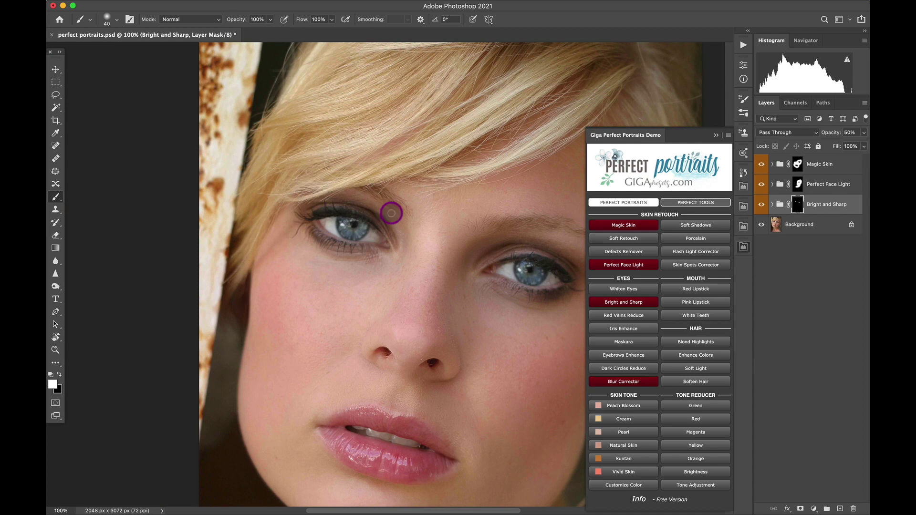
{"action": "left_click_drag", "start_coordinate": [408, 250], "coordinate": [312, 207]}
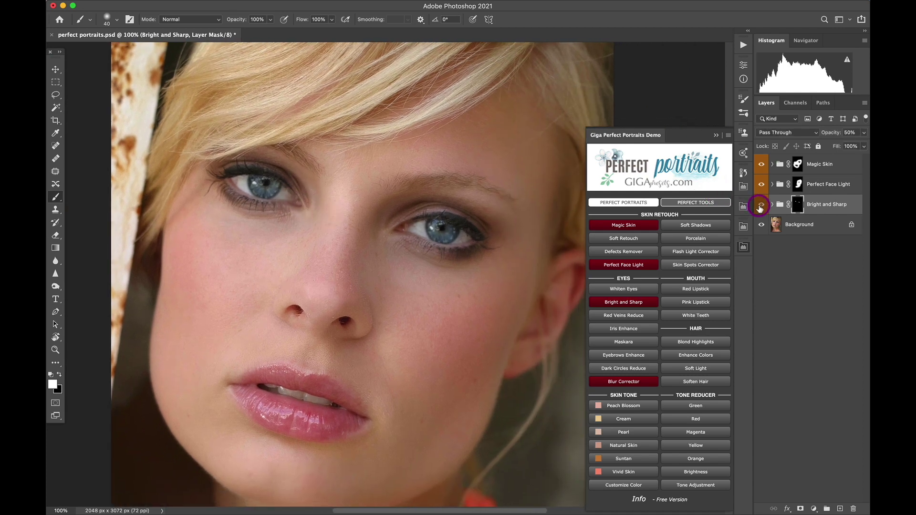
{"action": "left_click", "coordinate": [761, 206]}
{"action": "left_click", "coordinate": [862, 133]}
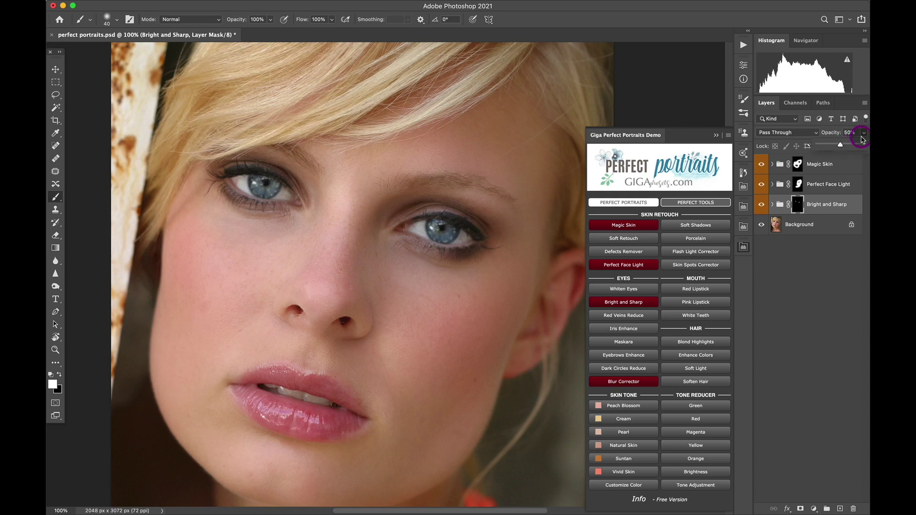
{"action": "mouse_move", "coordinate": [840, 144]}
{"action": "left_mouse_down"}
{"action": "mouse_move", "coordinate": [819, 145]}
{"action": "mouse_move", "coordinate": [859, 147]}
{"action": "mouse_move", "coordinate": [844, 148]}
{"action": "left_mouse_up"}
Run the Blur Corrector action and paint the Eye Blurred Corrector mask white over the eyes
{"action": "left_click", "coordinate": [620, 384]}
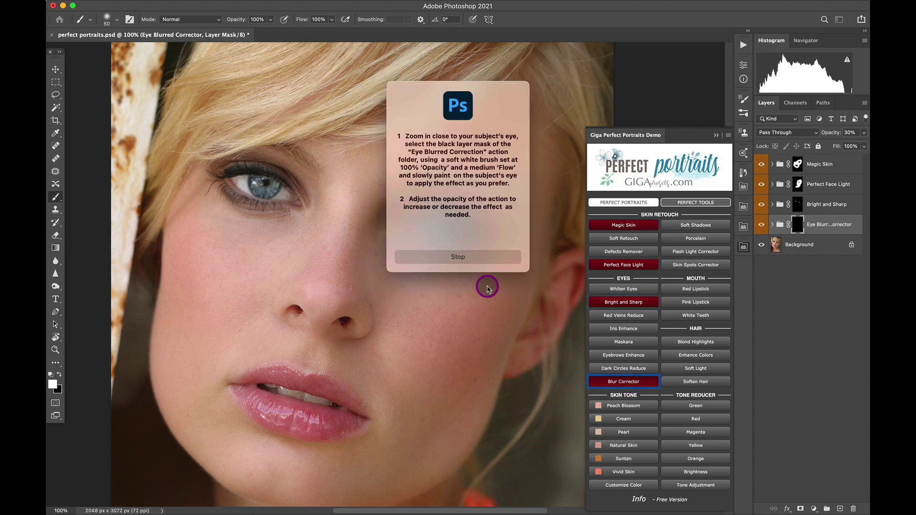
{"action": "left_click", "coordinate": [470, 263]}
{"action": "key", "text": "super+plus"}
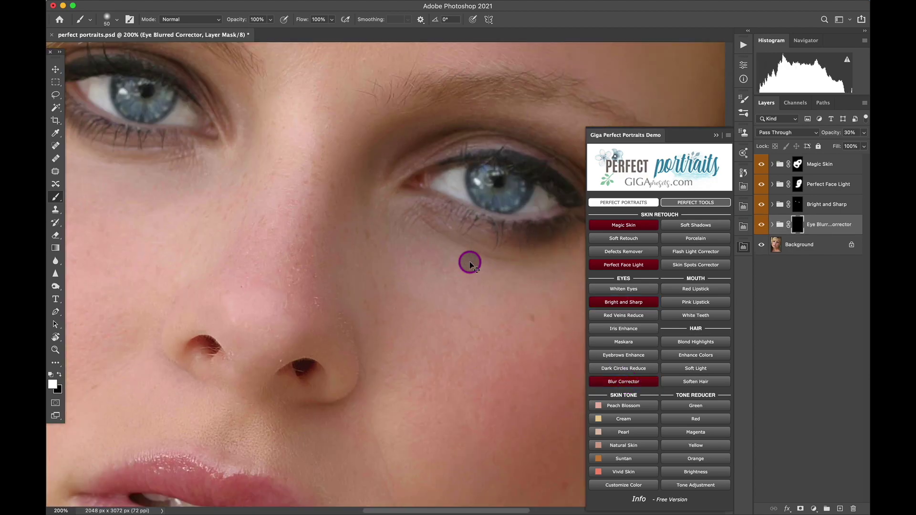
{"action": "mouse_move", "coordinate": [477, 187]}
{"action": "left_mouse_down"}
{"action": "mouse_move", "coordinate": [485, 200]}
{"action": "mouse_move", "coordinate": [503, 201]}
{"action": "mouse_move", "coordinate": [487, 182]}
{"action": "mouse_move", "coordinate": [490, 170]}
{"action": "mouse_move", "coordinate": [513, 179]}
{"action": "mouse_move", "coordinate": [514, 195]}
{"action": "mouse_move", "coordinate": [498, 206]}
{"action": "mouse_move", "coordinate": [517, 194]}
{"action": "mouse_move", "coordinate": [491, 183]}
{"action": "left_mouse_up"}
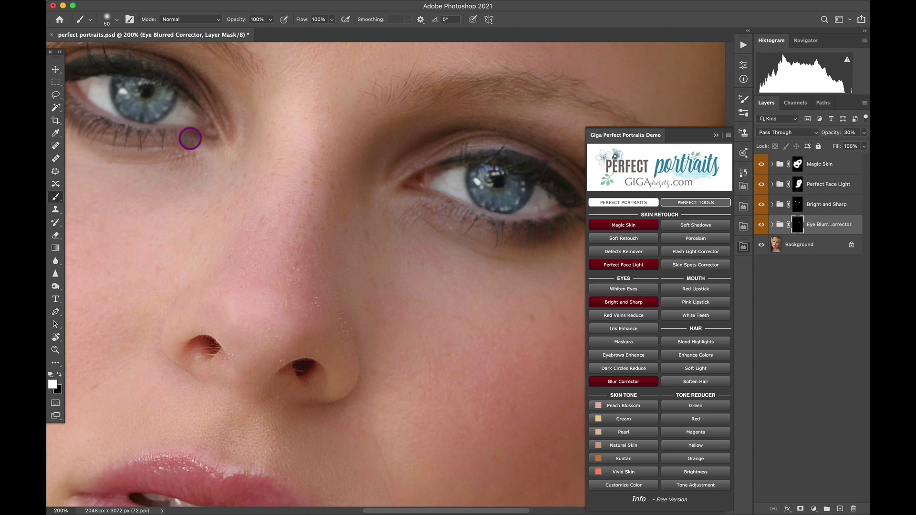
Finish painting the Eye Blurred Corrector mask over the eye, and compare the face with the group hidden and shown
{"action": "mouse_move", "coordinate": [158, 119]}
{"action": "left_mouse_down"}
{"action": "mouse_move", "coordinate": [155, 93]}
{"action": "mouse_move", "coordinate": [125, 91]}
{"action": "mouse_move", "coordinate": [147, 111]}
{"action": "mouse_move", "coordinate": [160, 86]}
{"action": "mouse_move", "coordinate": [131, 98]}
{"action": "mouse_move", "coordinate": [133, 107]}
{"action": "left_mouse_up"}
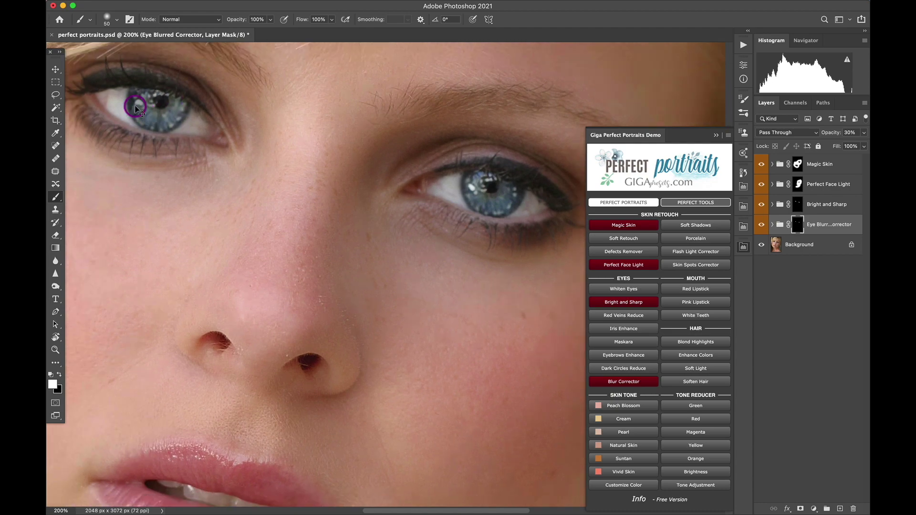
{"action": "key", "text": "super+minus"}
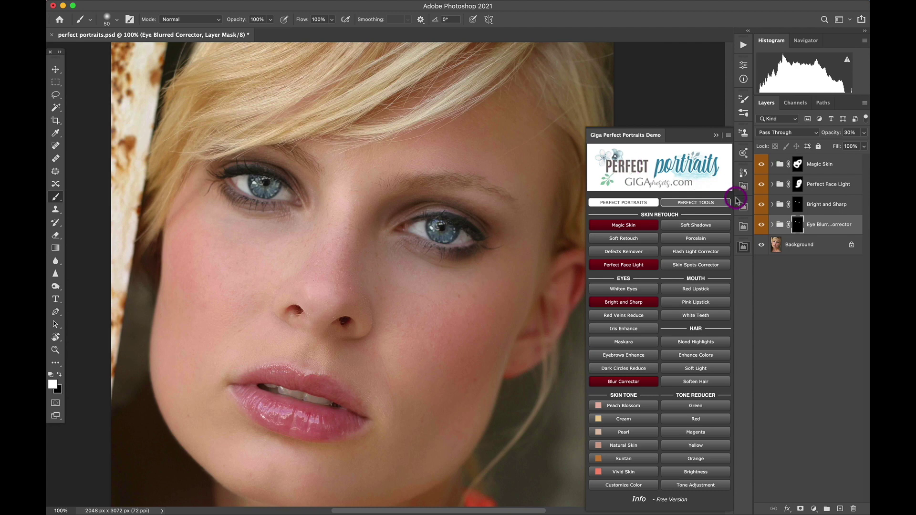
{"action": "left_click", "coordinate": [761, 226]}
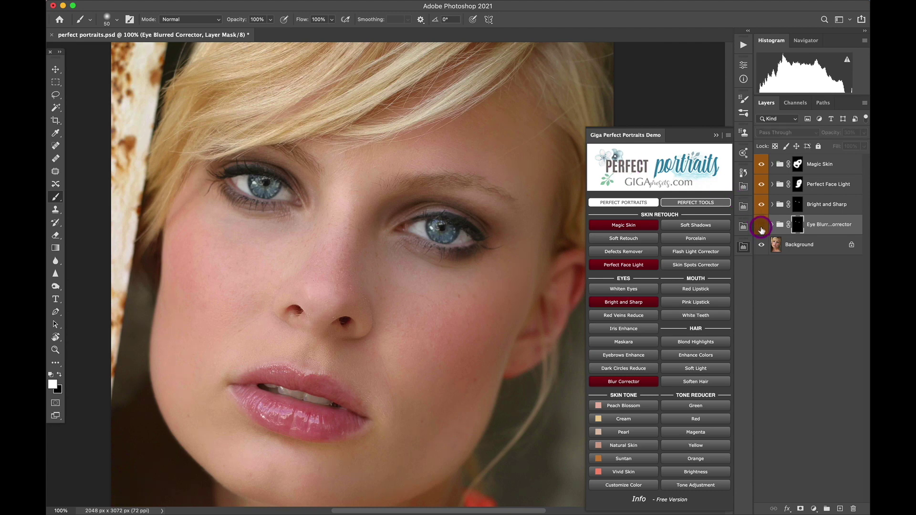
{"action": "left_click", "coordinate": [761, 226]}
{"action": "left_click", "coordinate": [761, 226]}
{"action": "left_click", "coordinate": [761, 226]}
Compare the portrait before and after retouching by hiding and showing all four retouching groups
{"action": "left_click_drag", "start_coordinate": [761, 226], "coordinate": [761, 163]}
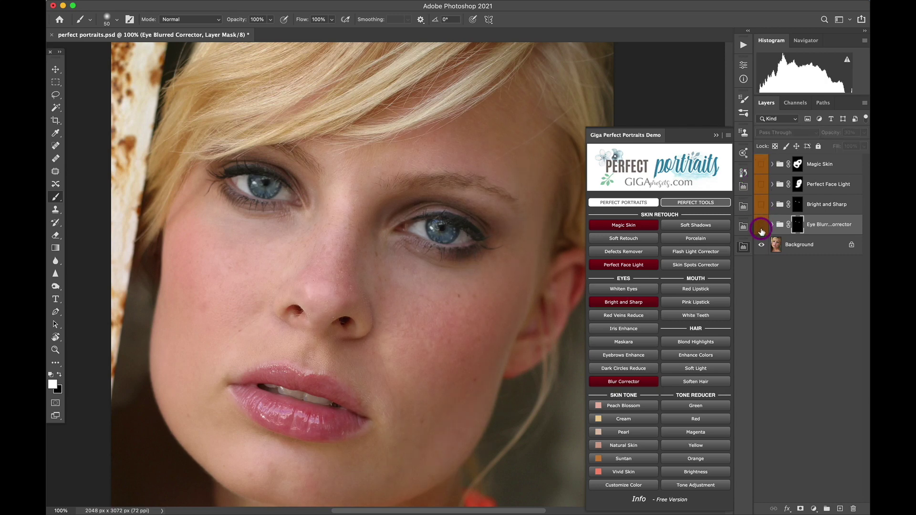
{"action": "left_click_drag", "start_coordinate": [761, 205], "coordinate": [761, 163]}
{"action": "left_click", "coordinate": [762, 225]}
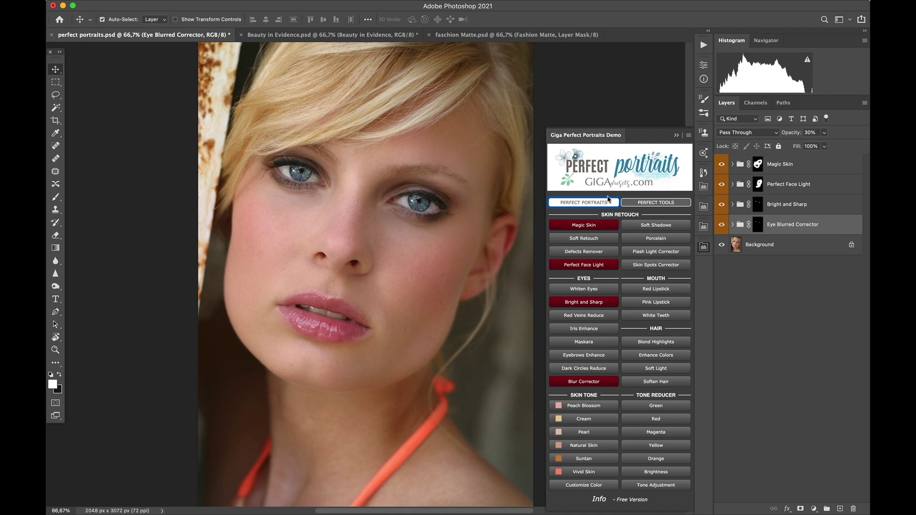
Show the Perfect Tools actions and list the layers inside the Beauty in Evidence group of Beauty in Evidence.psd
{"action": "left_click", "coordinate": [654, 205]}
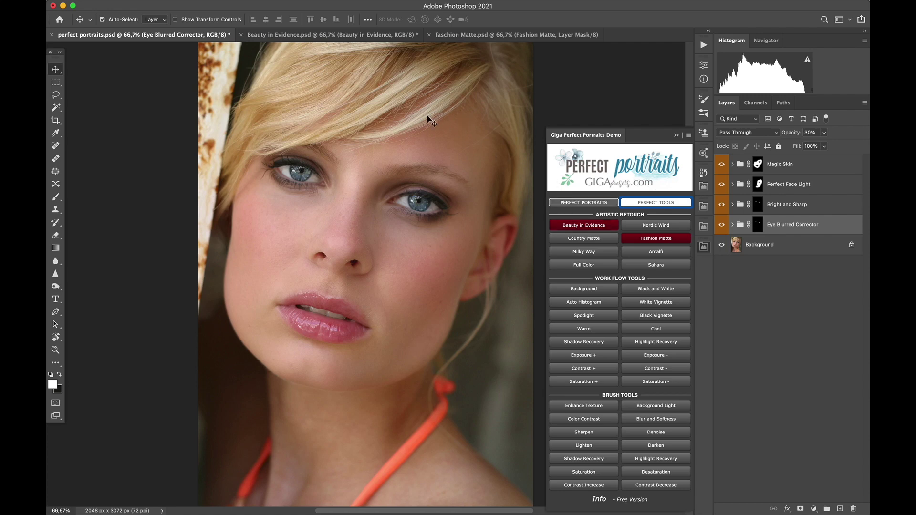
{"action": "left_click", "coordinate": [356, 35]}
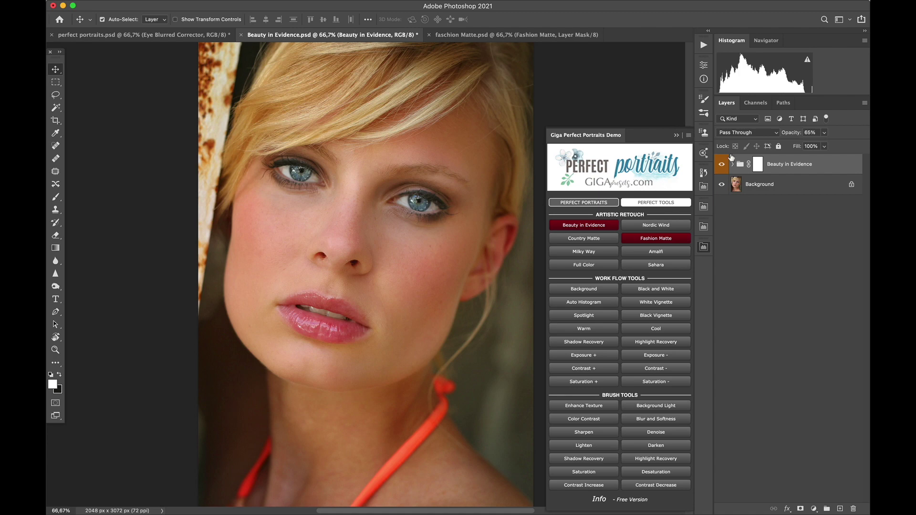
{"action": "left_click", "coordinate": [734, 166]}
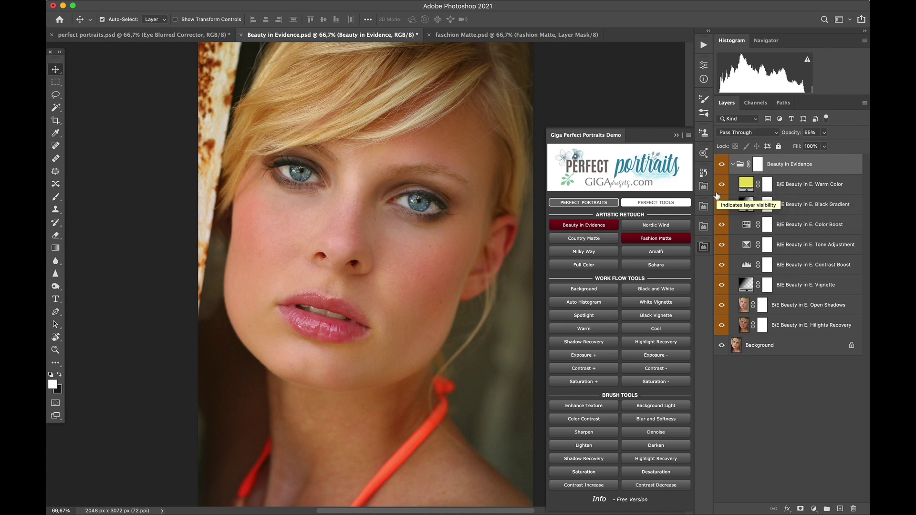
Hide the Warm Color, Black Gradient and Color Boost layers of Beauty in Evidence, and check the Vignette layer's effect
{"action": "left_click", "coordinate": [721, 188]}
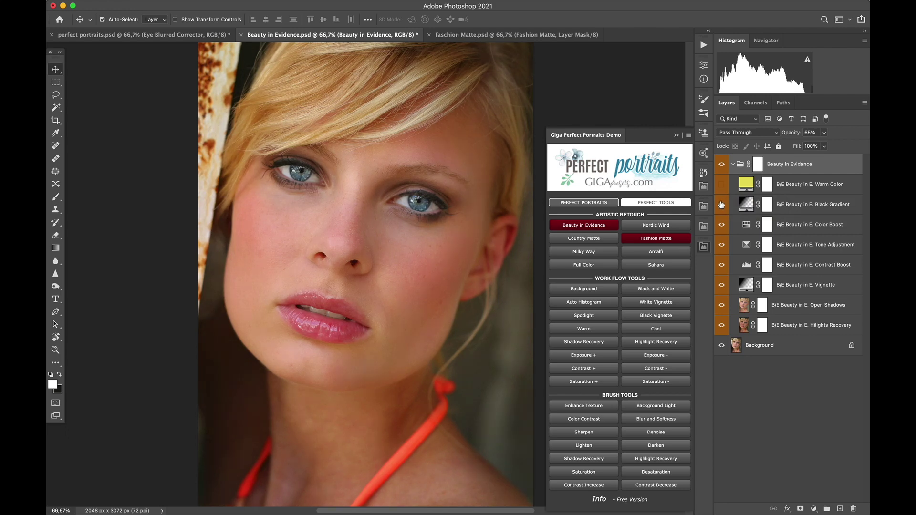
{"action": "left_click", "coordinate": [721, 205]}
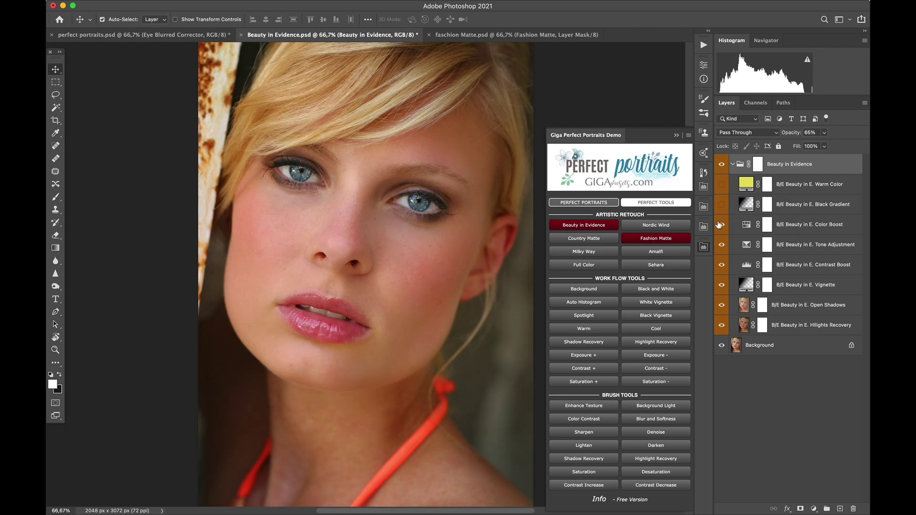
{"action": "left_click", "coordinate": [721, 225]}
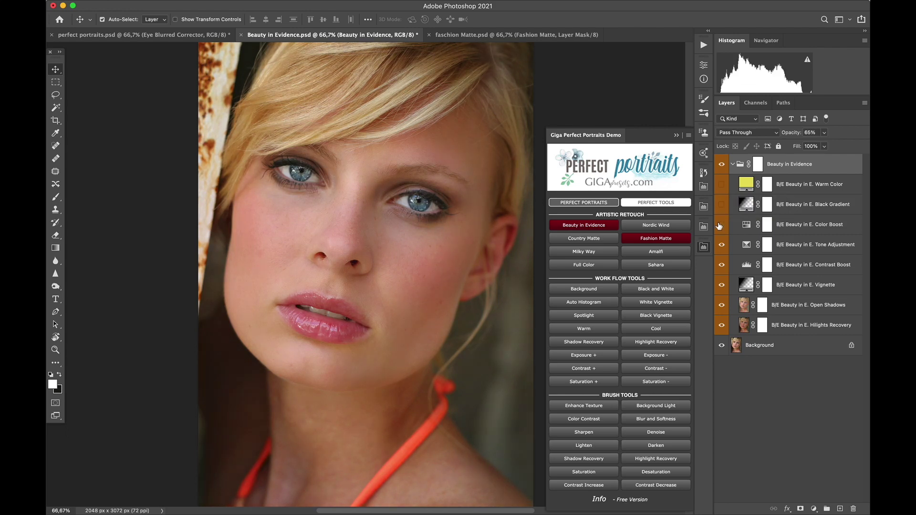
{"action": "left_click", "coordinate": [724, 286]}
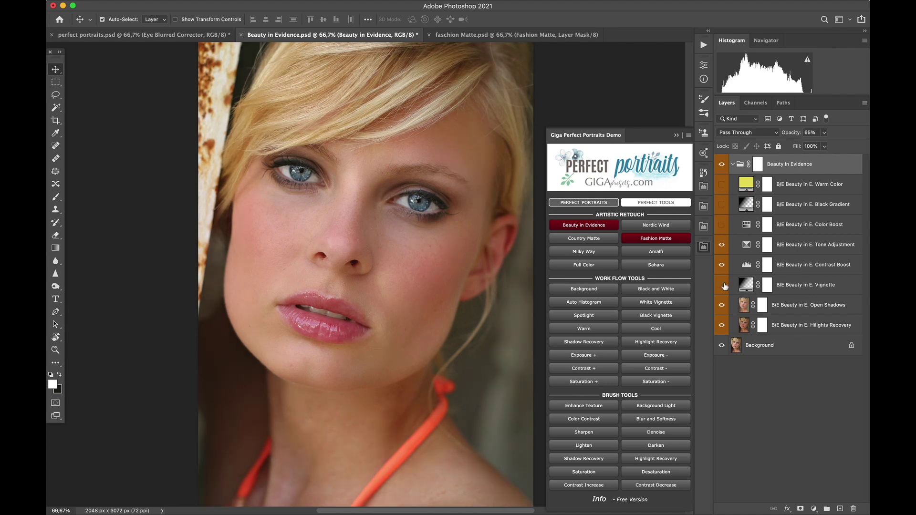
{"action": "left_click", "coordinate": [723, 285]}
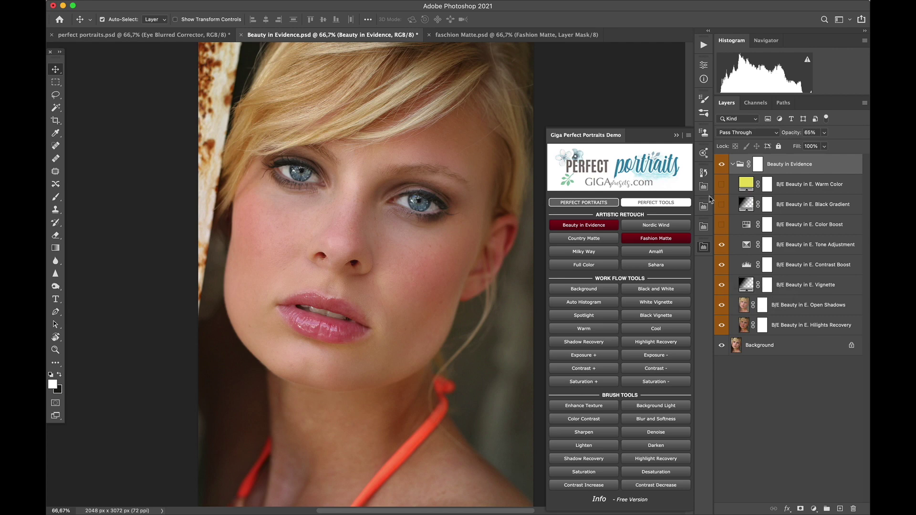
Collapse the Beauty in Evidence group and compare the portrait with the whole group hidden and shown
{"action": "left_click", "coordinate": [732, 164]}
{"action": "left_click", "coordinate": [722, 164]}
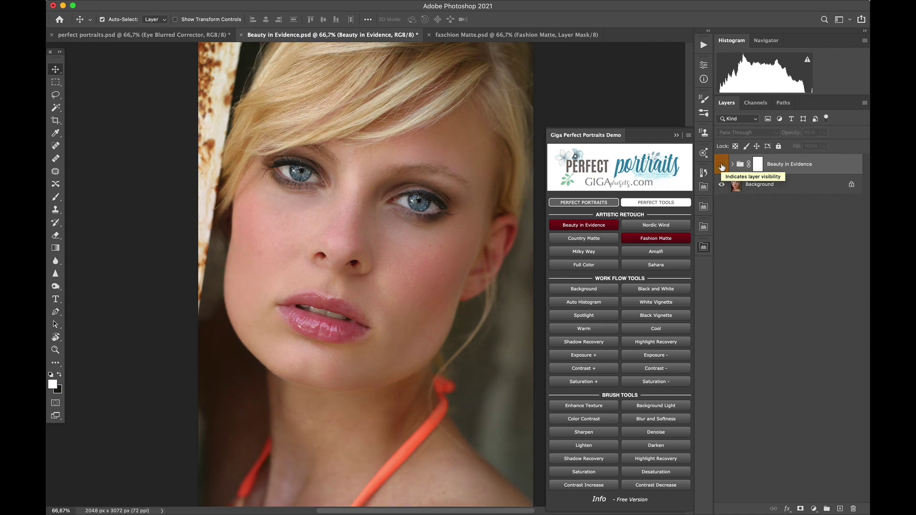
{"action": "left_click", "coordinate": [722, 165]}
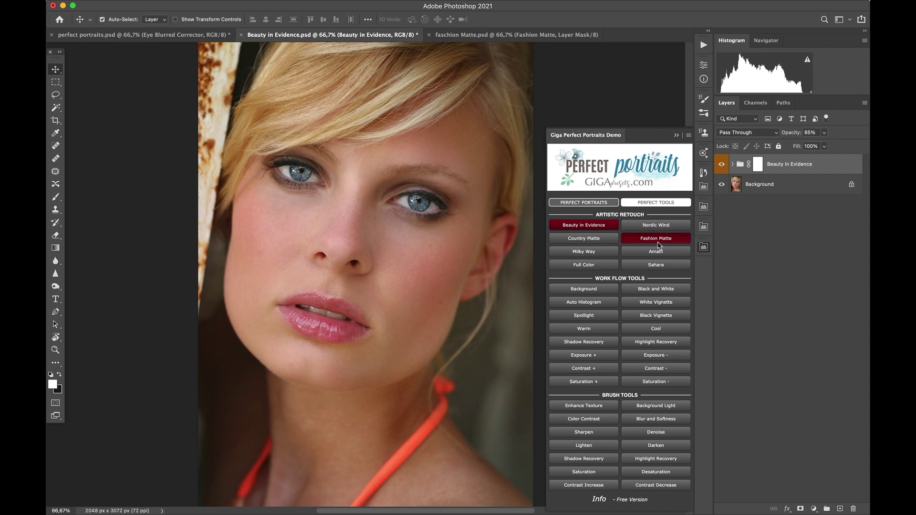
In faschion Matte.psd, expand the Fashion Matte group, hide its Red Shift layer and check the Color Boost layer's effect
{"action": "left_click", "coordinate": [523, 35]}
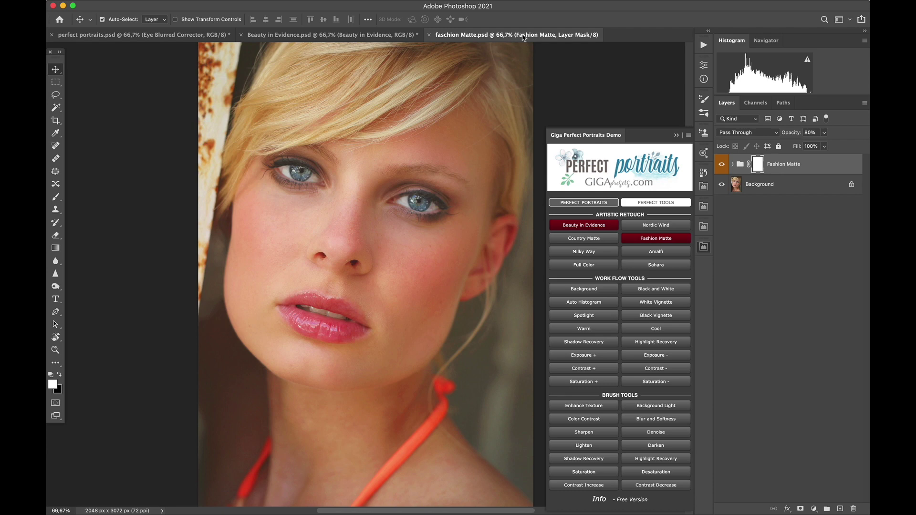
{"action": "left_click", "coordinate": [732, 164]}
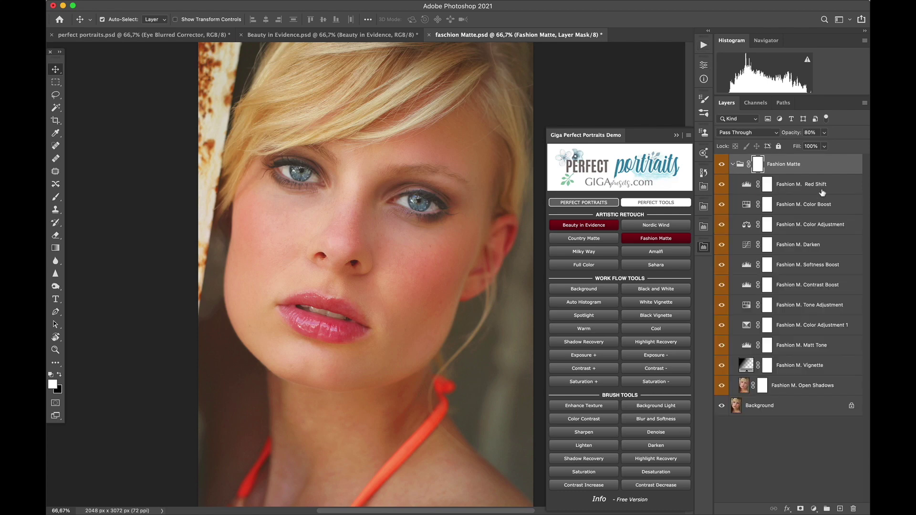
{"action": "left_click", "coordinate": [722, 185]}
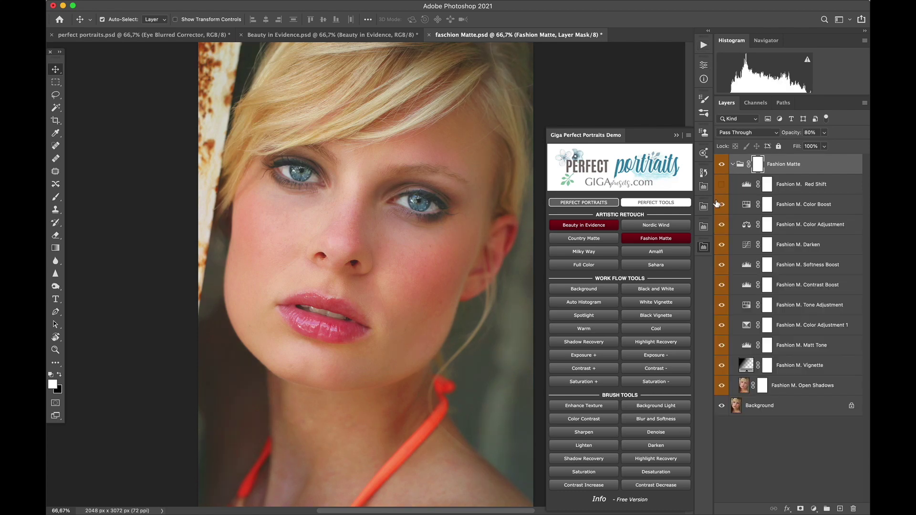
{"action": "left_click", "coordinate": [721, 204]}
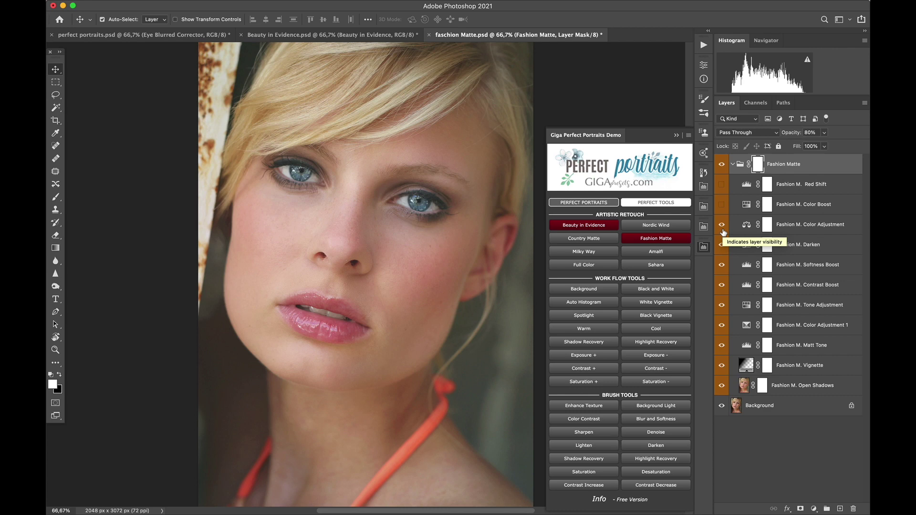
{"action": "left_click", "coordinate": [722, 209]}
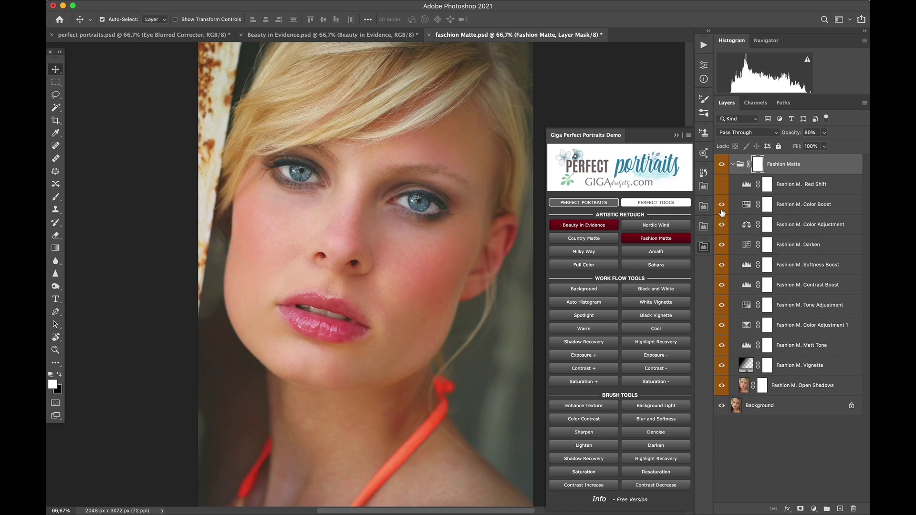